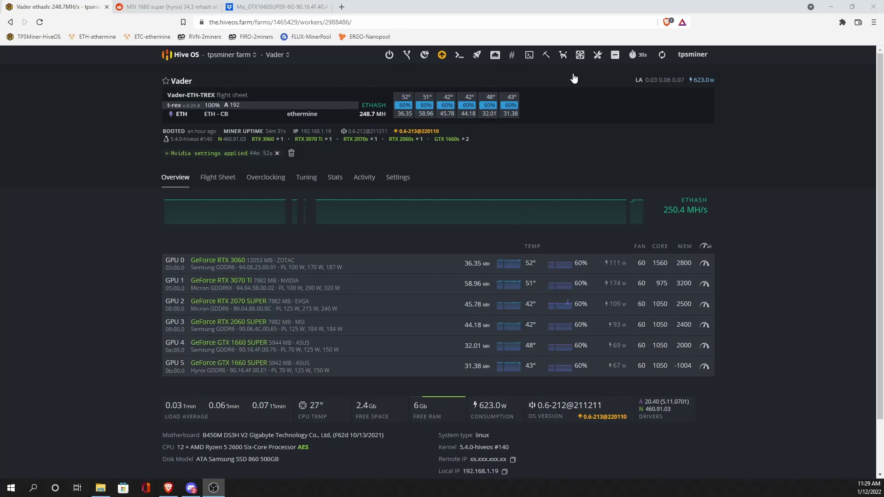
# Stop the miner on the Vader worker from its miner actions menu so the GPUs idle.
pyautogui.click(546, 56)
pyautogui.click(567, 115)
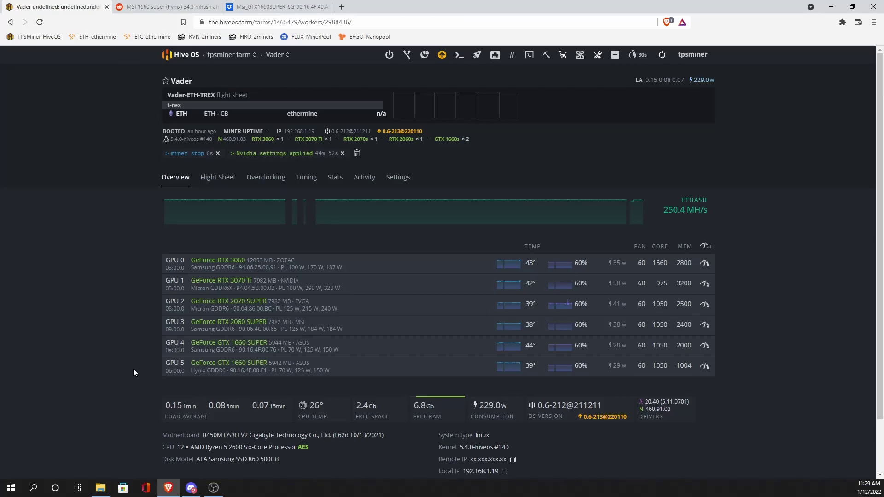
# Follow the Reddit thread's Dropbox link to Msi_GTX1660SUPER-6G-90.16.4F.40.A9.rom, then cancel its redundant download.
pyautogui.click(154, 10)
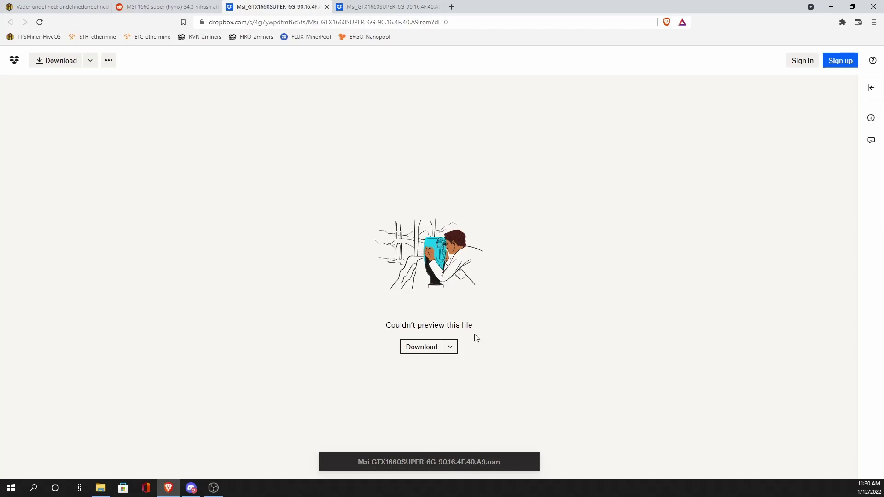
pyautogui.click(410, 349)
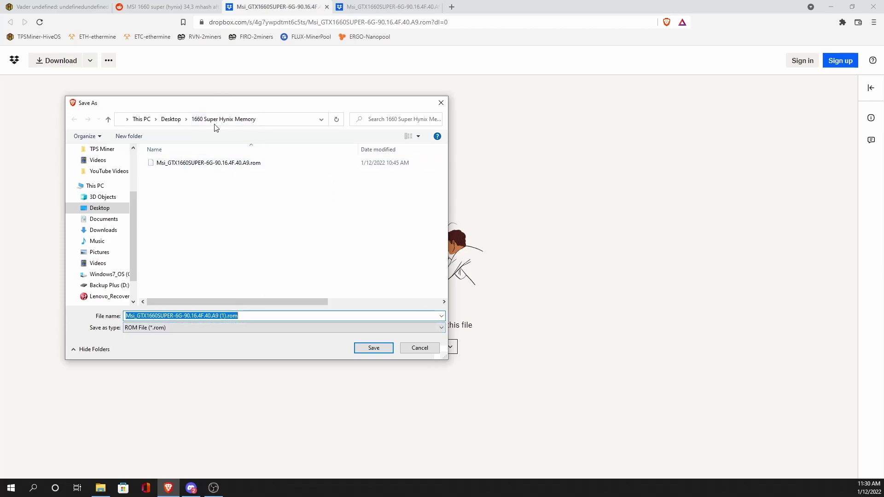
pyautogui.click(419, 349)
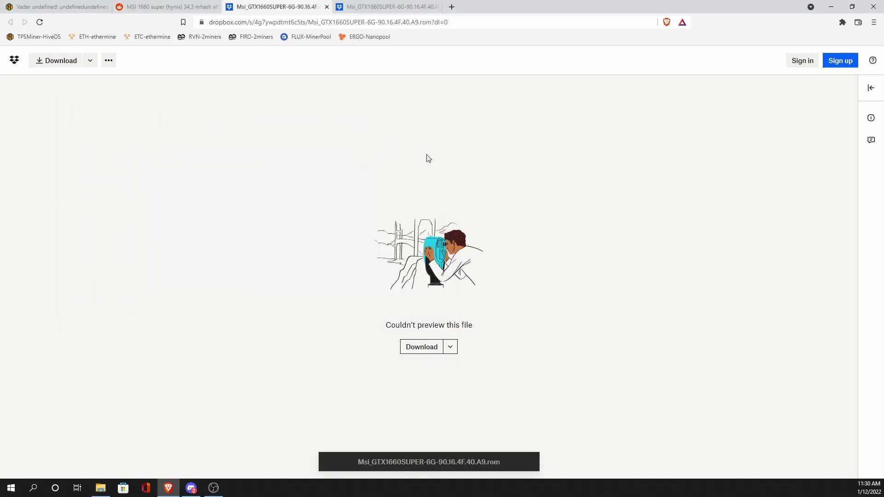
# Go from the Vader worker to the farm's Cards tab and its VBIOS ROM Storage listing.
pyautogui.click(71, 9)
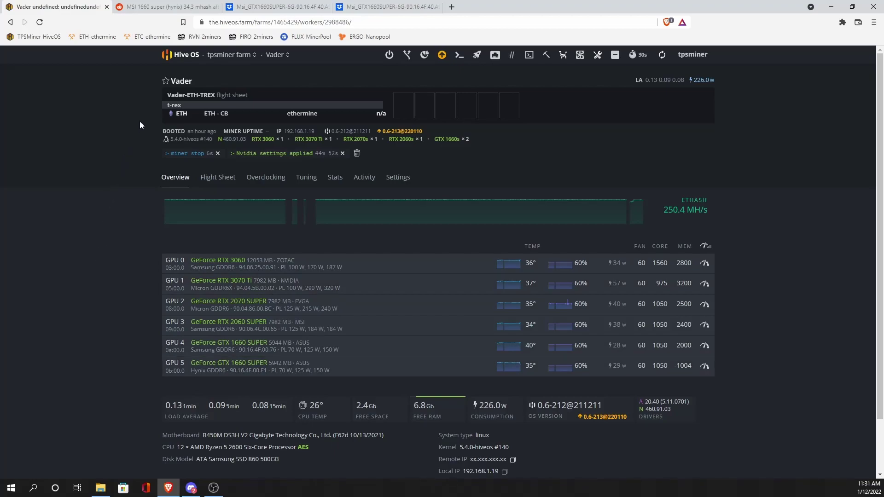
pyautogui.click(233, 56)
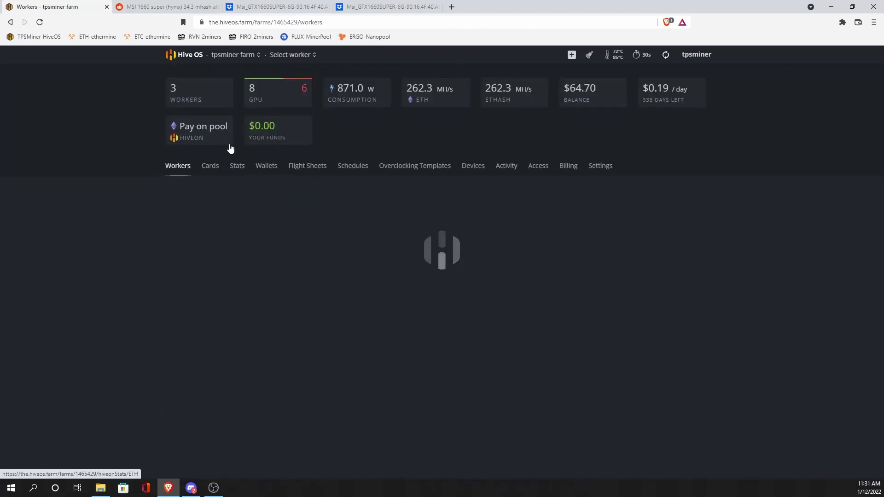
pyautogui.click(211, 166)
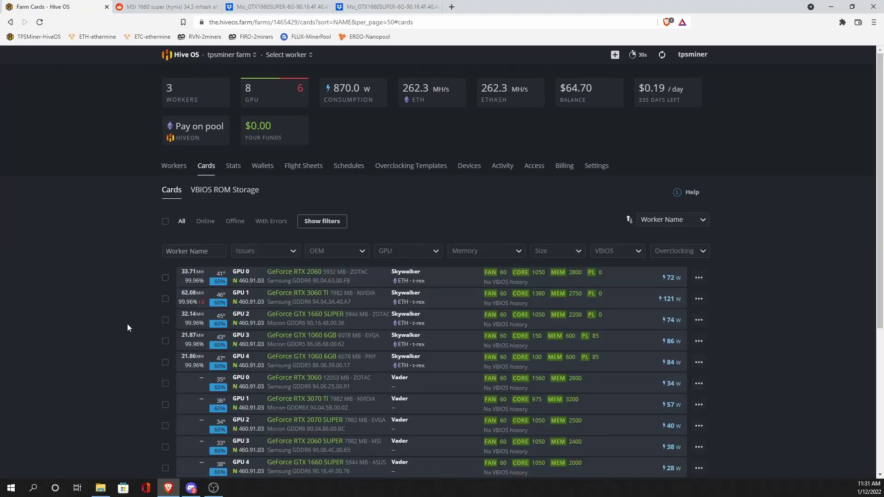
pyautogui.scroll(-2, 127, 327)
pyautogui.scroll(1, 128, 328)
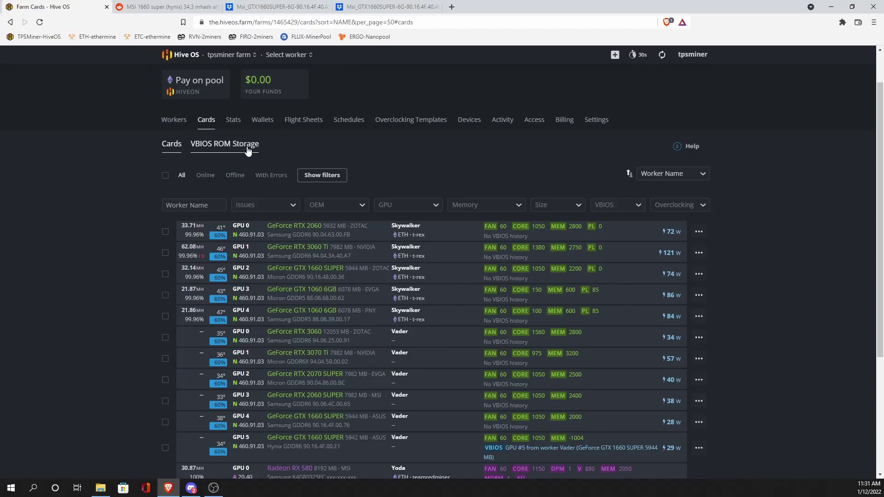
pyautogui.click(222, 145)
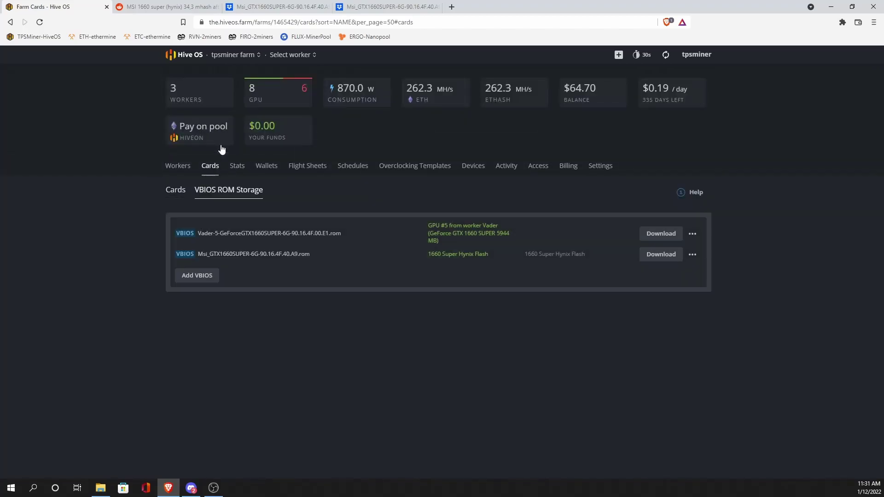
pyautogui.click(196, 279)
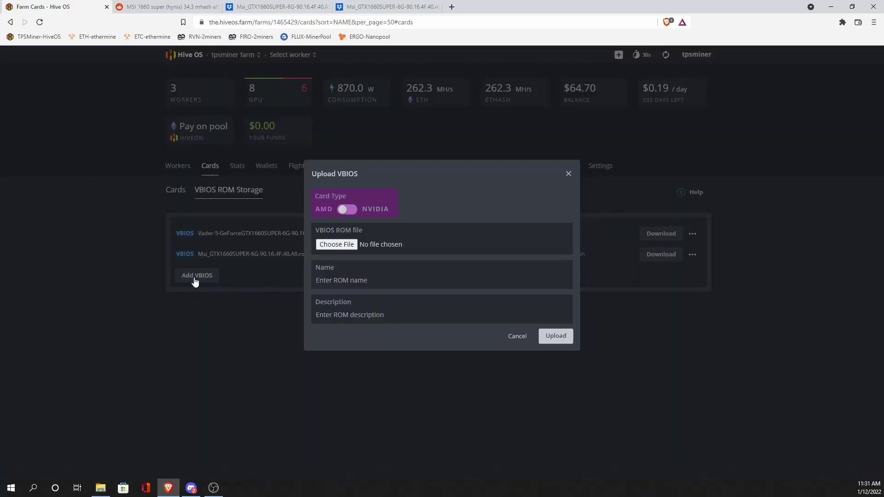
pyautogui.click(352, 211)
pyautogui.click(346, 244)
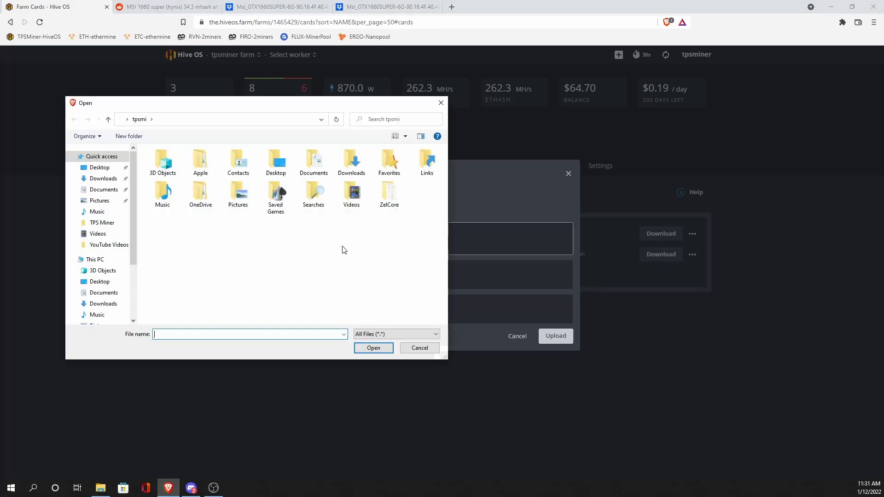
pyautogui.click(99, 168)
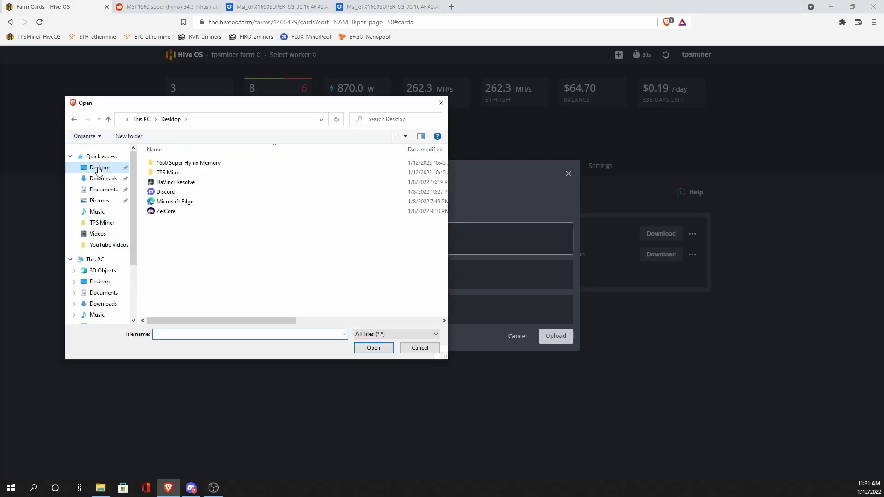
pyautogui.doubleClick(177, 164)
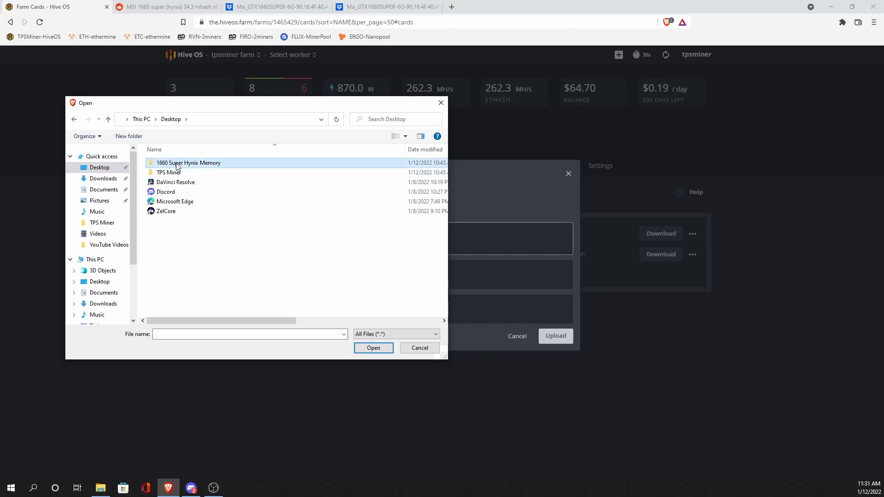
pyautogui.click(187, 164)
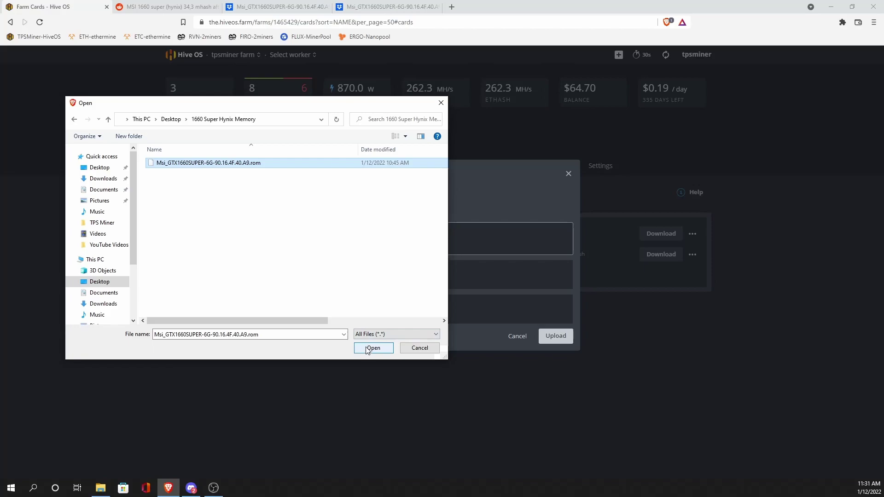
pyautogui.click(419, 348)
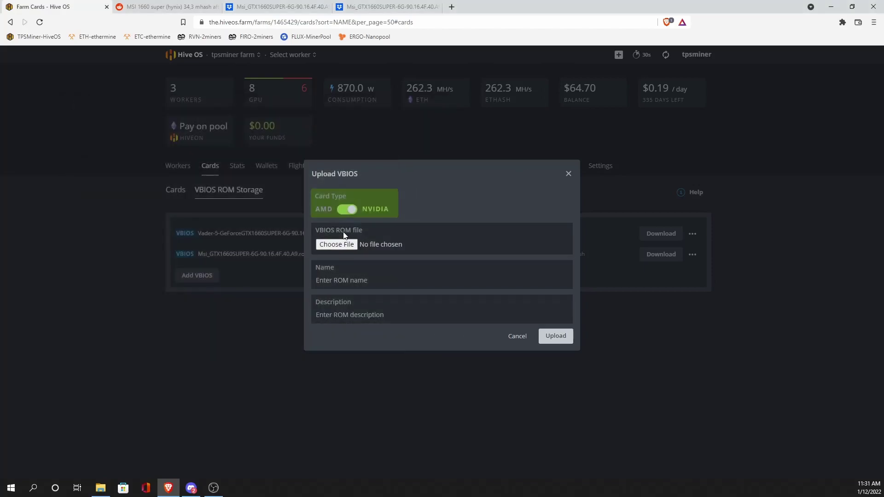
pyautogui.click(321, 283)
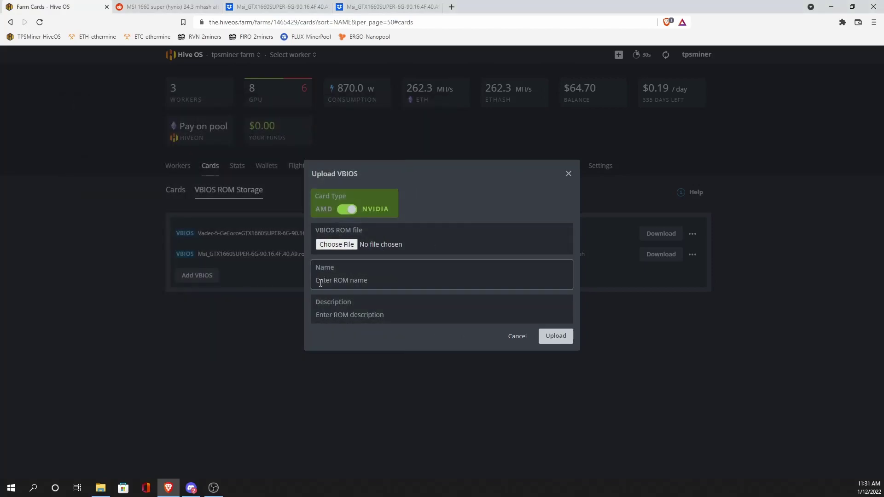
pyautogui.click(336, 311)
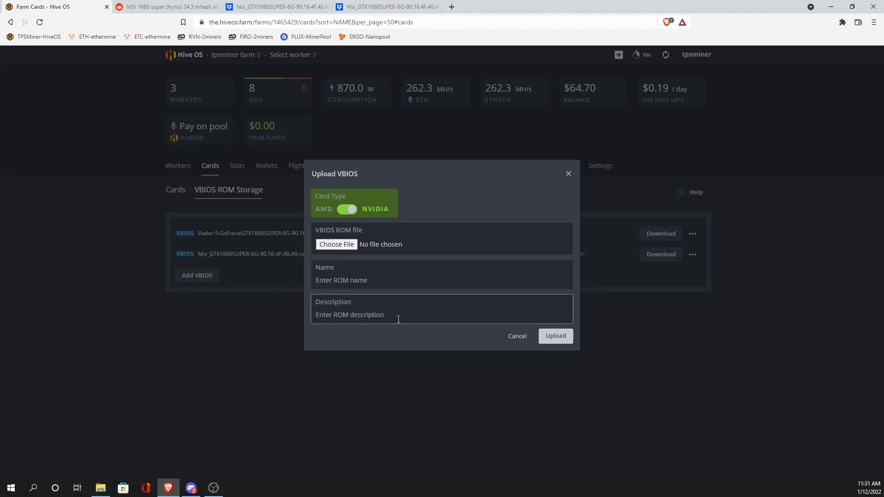
pyautogui.click(515, 337)
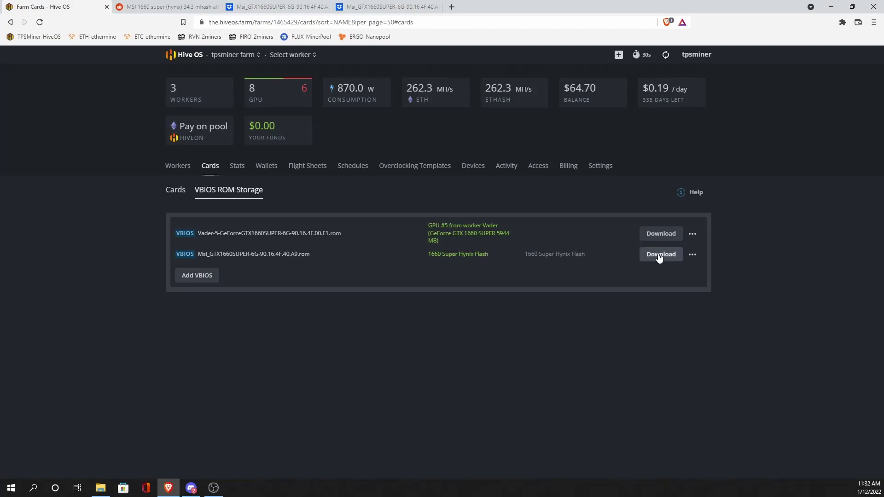
# Open the VBIOS download for Vader's GPU 5 from the Cards list, then cancel it.
pyautogui.click(183, 193)
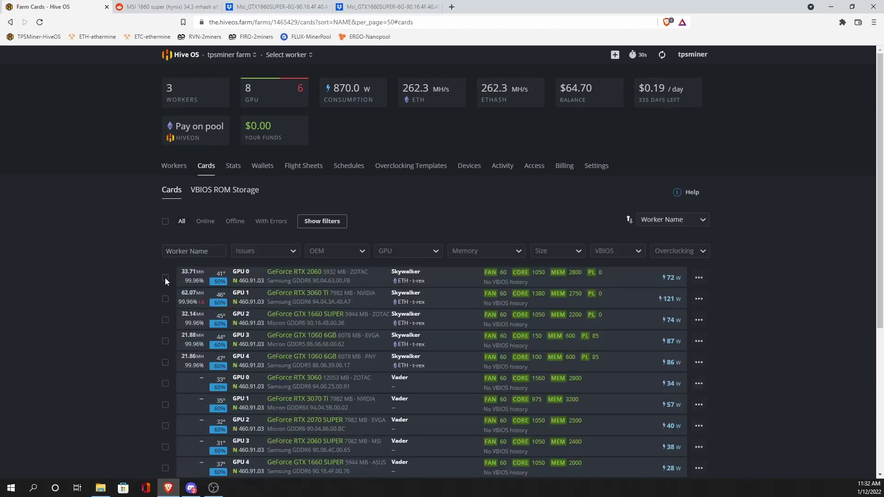
pyautogui.scroll(-4, 143, 294)
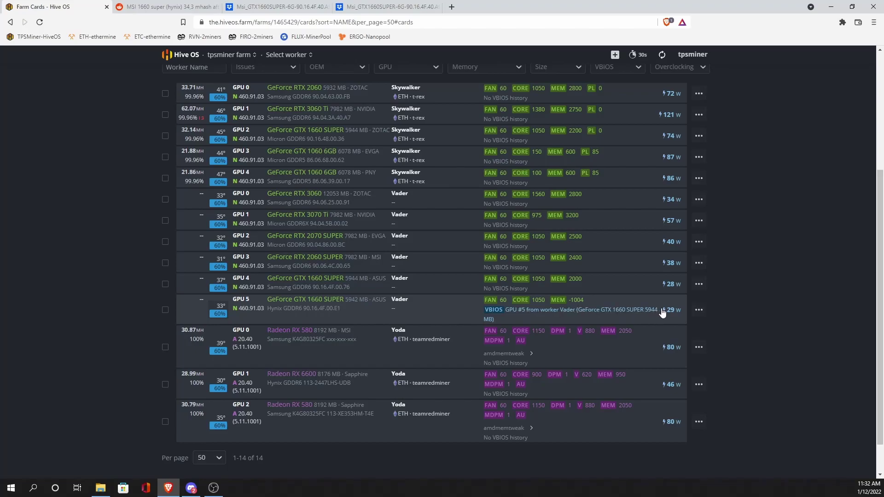
pyautogui.click(699, 310)
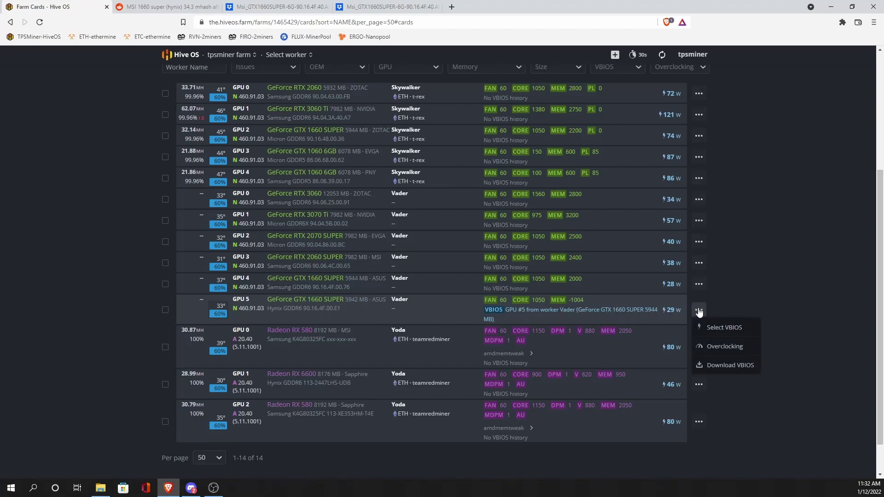
pyautogui.click(730, 365)
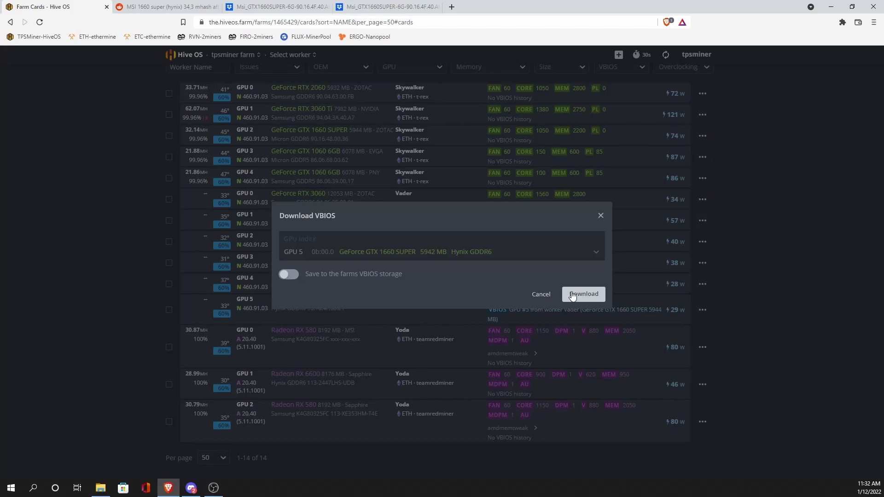
pyautogui.click(540, 295)
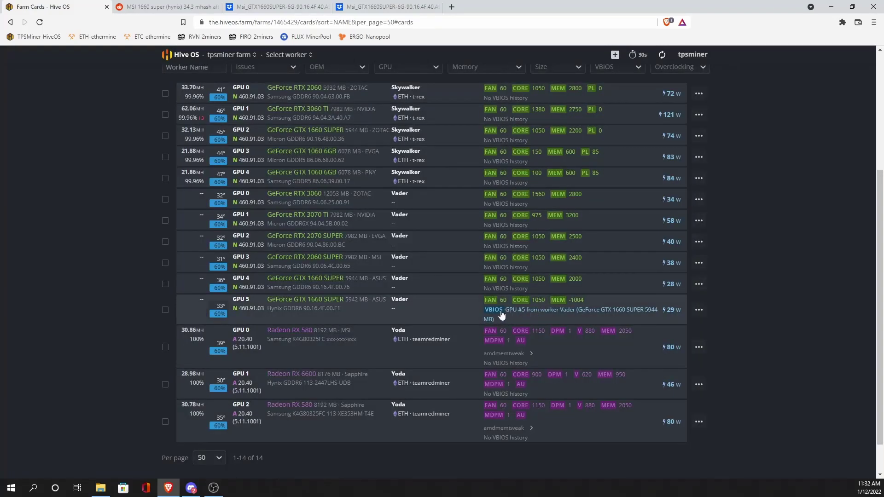
pyautogui.click(703, 315)
# Return to VBIOS ROM Storage and inspect the Vader GPU #5 backup ROM's file name.
pyautogui.click(753, 302)
pyautogui.scroll(2, 304, 175)
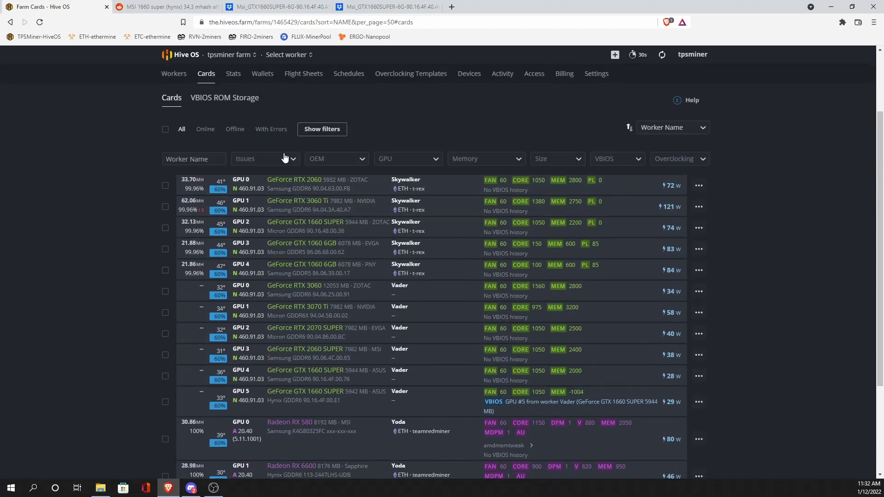
pyautogui.click(224, 98)
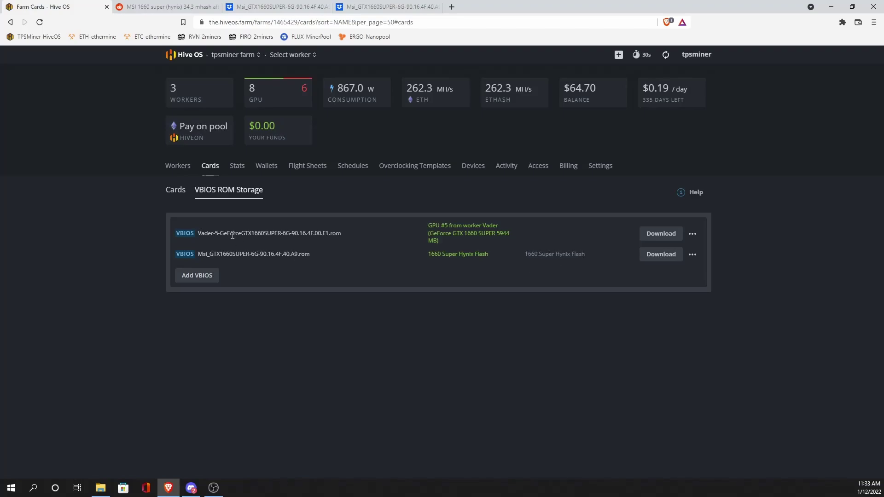
pyautogui.moveTo(237, 232); pyautogui.dragTo(341, 234)
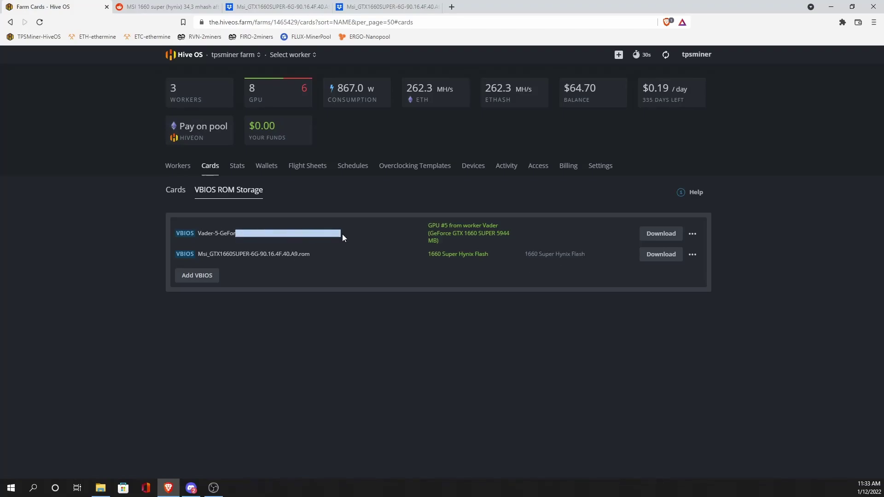
pyautogui.click(359, 235)
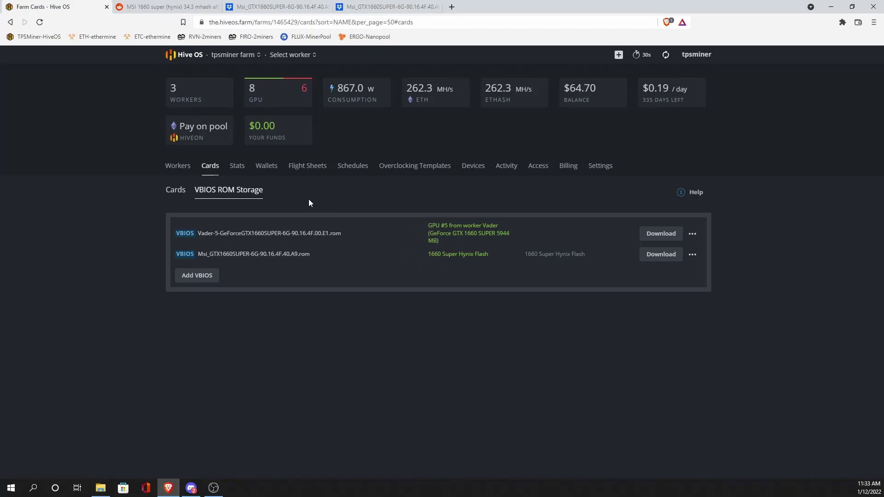
# Open the Select VBIOS dialog from GPU 5's action menu in the farm's Cards list.
pyautogui.click(181, 192)
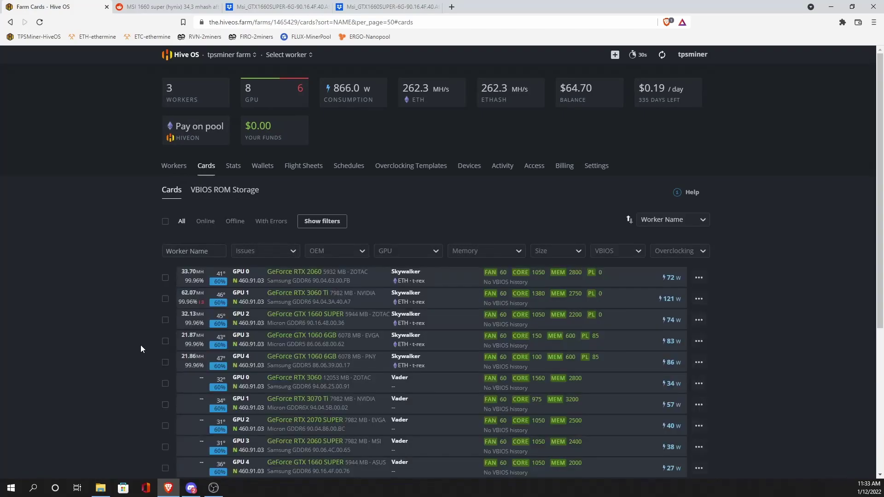
pyautogui.scroll(-2, 141, 345)
pyautogui.scroll(-3, 141, 345)
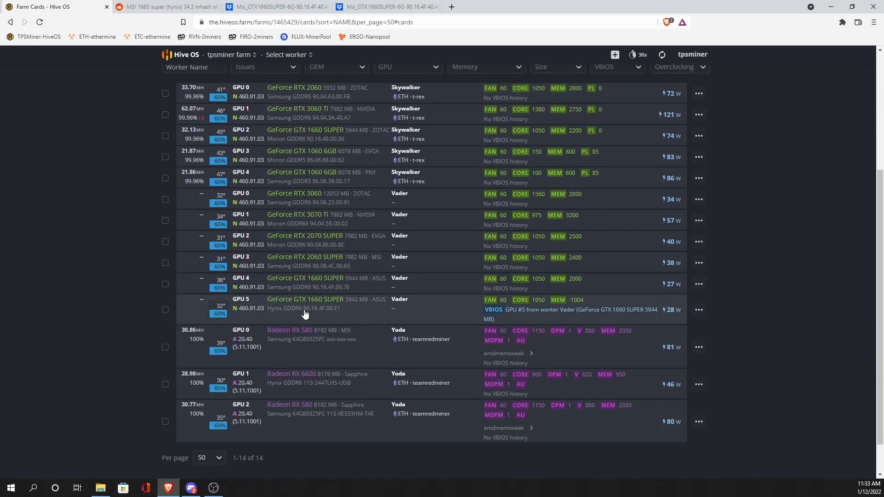
pyautogui.click(699, 311)
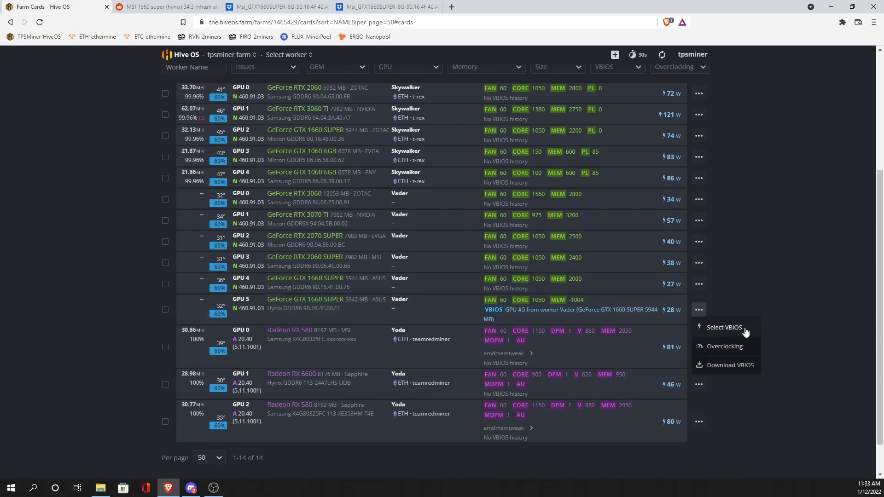
pyautogui.click(723, 327)
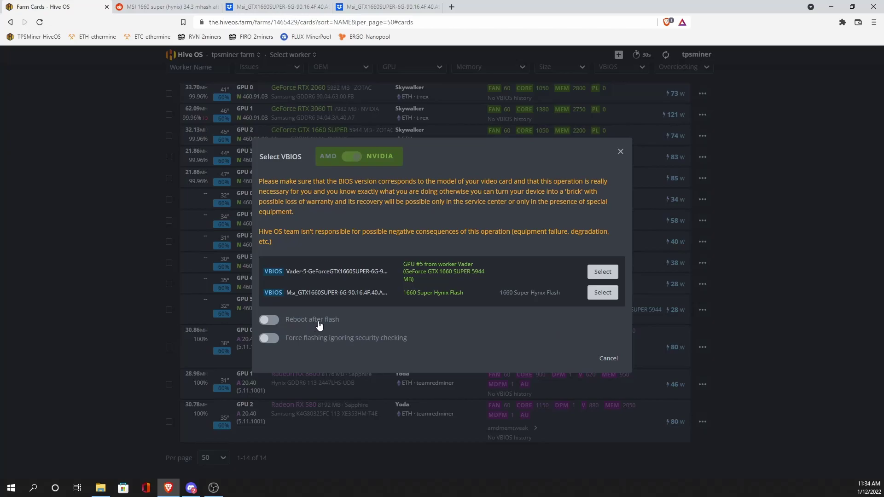
# Enable Reboot after flash and Force flashing, then select Msi_GTX1660SUPER-6G-90.16.4F.40.A9.rom for GPU 5.
pyautogui.click(270, 320)
pyautogui.click(276, 339)
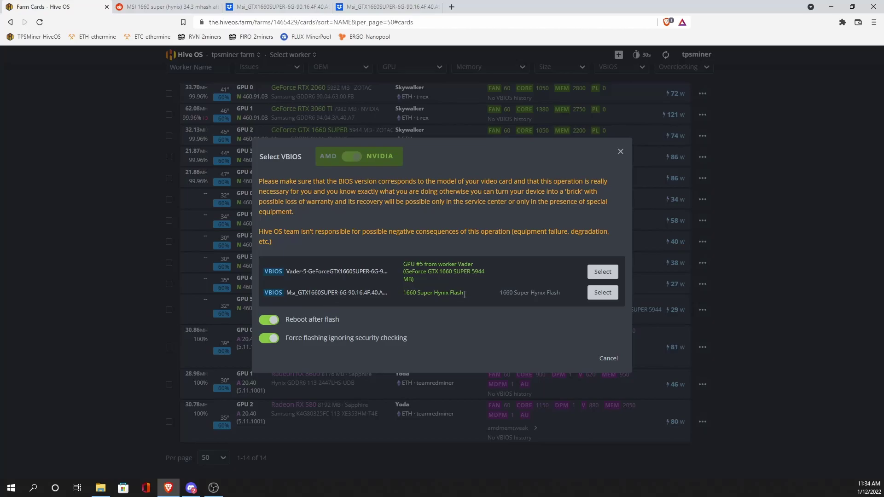
pyautogui.click(599, 293)
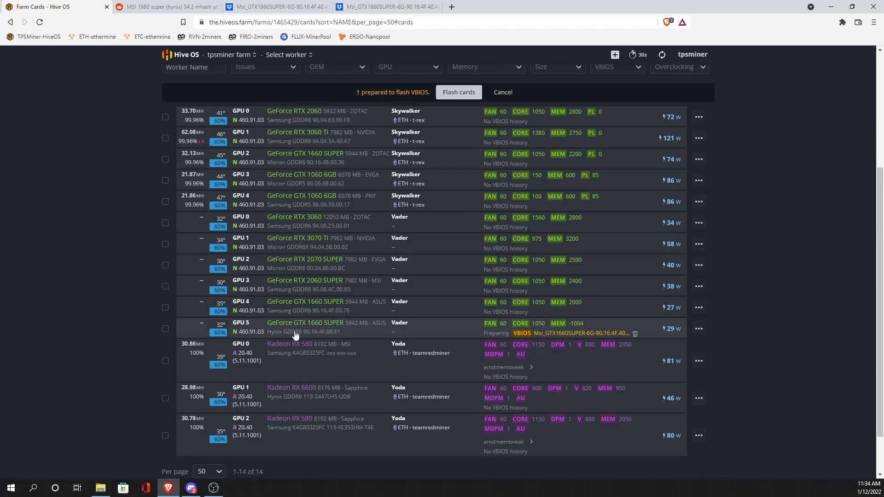
# Flash the one prepared card with the queued MSI 1660 Super Hynix ROM.
pyautogui.scroll(1, 790, 295)
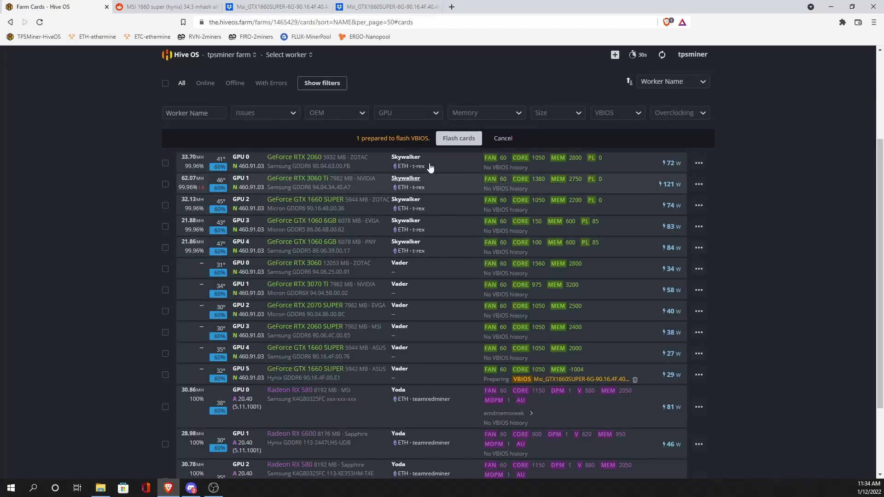
pyautogui.click(459, 139)
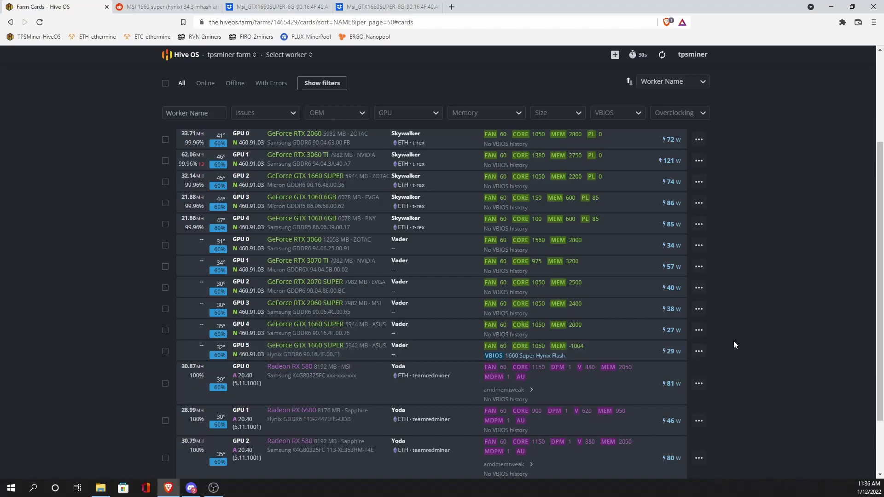
# Open the Vader worker and scroll to GPU 5, now listed as MSI, Hynix 90.16.4F.40.A9.
pyautogui.scroll(1, 734, 341)
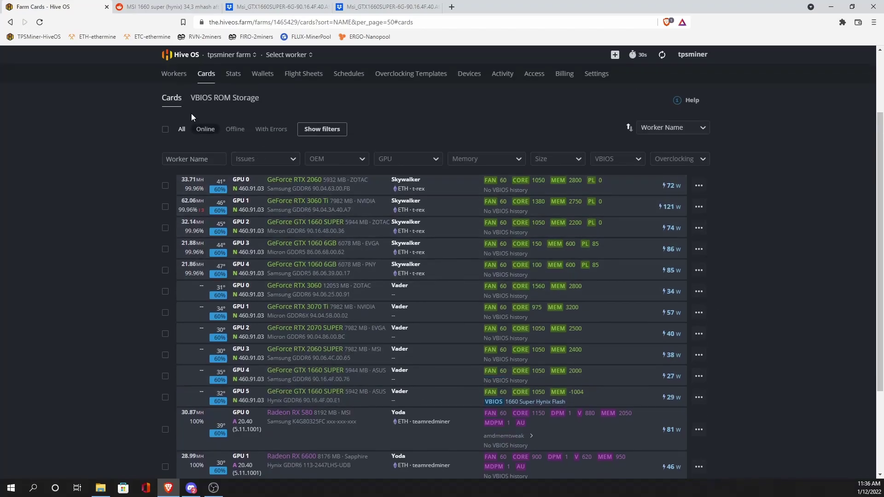
pyautogui.click(179, 76)
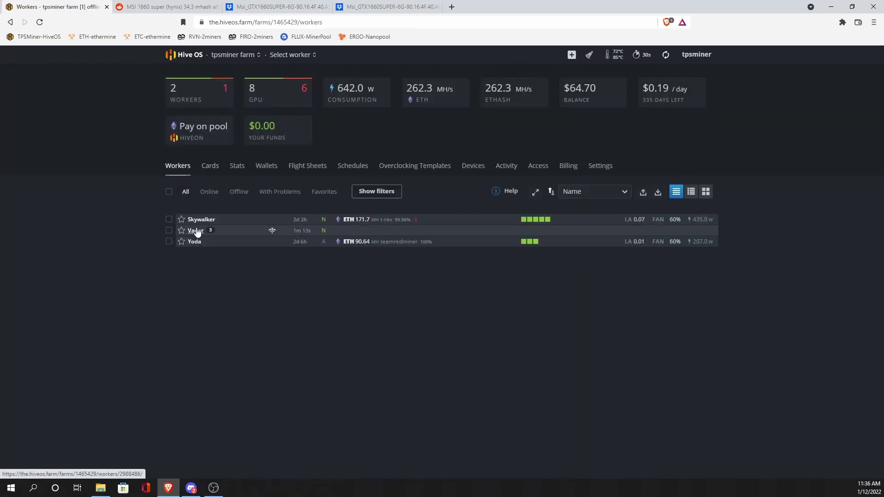
pyautogui.click(305, 56)
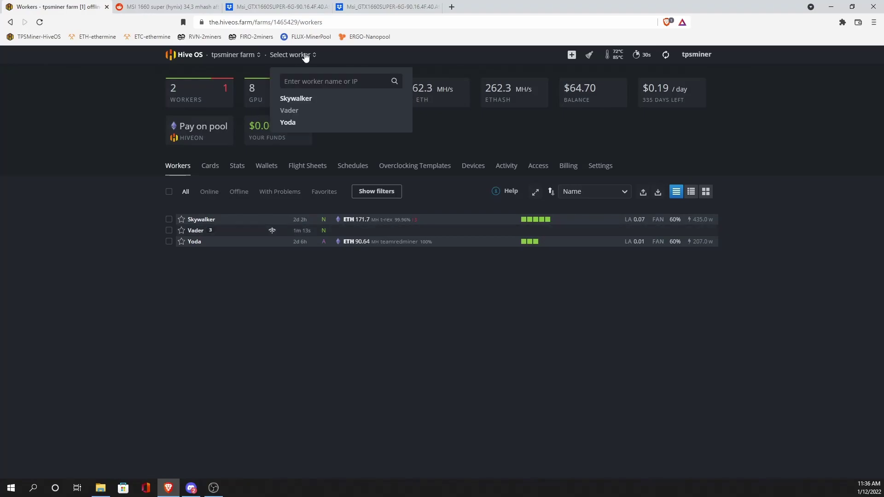
pyautogui.click(289, 112)
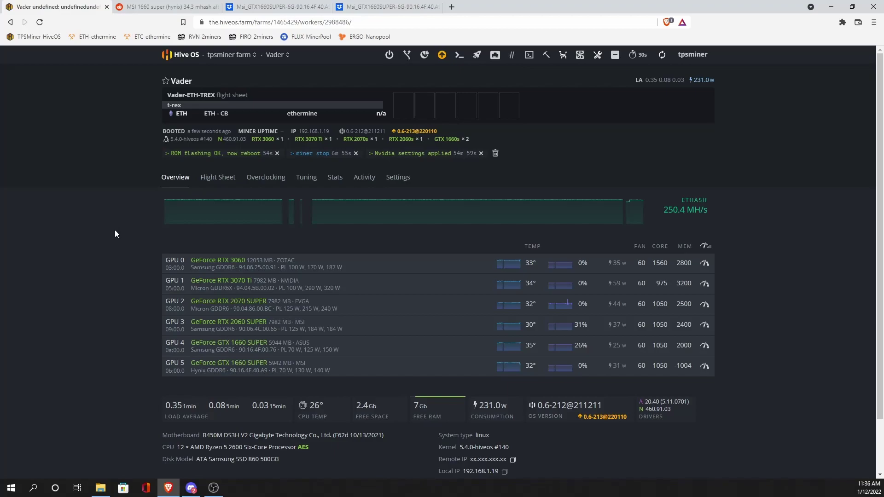
pyautogui.scroll(-1, 115, 234)
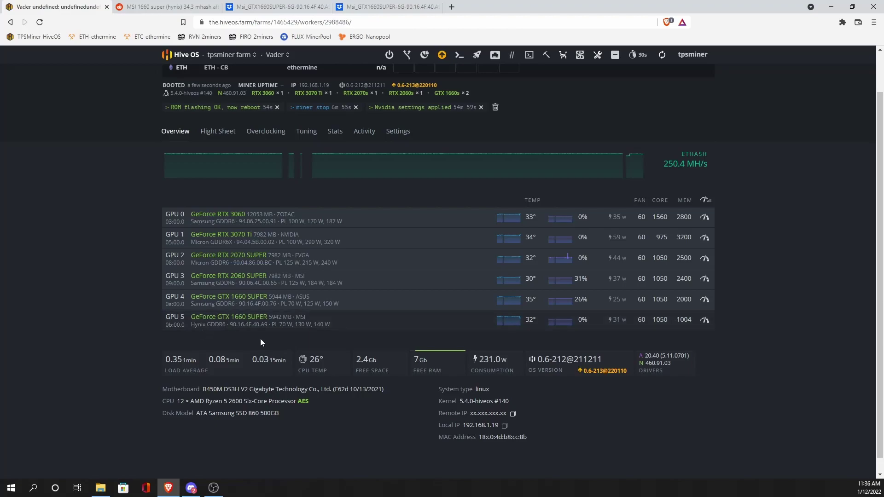
# Replace GPU 5's -1004 memory clock with 2100 MHz in its overclock settings and apply.
pyautogui.click(705, 322)
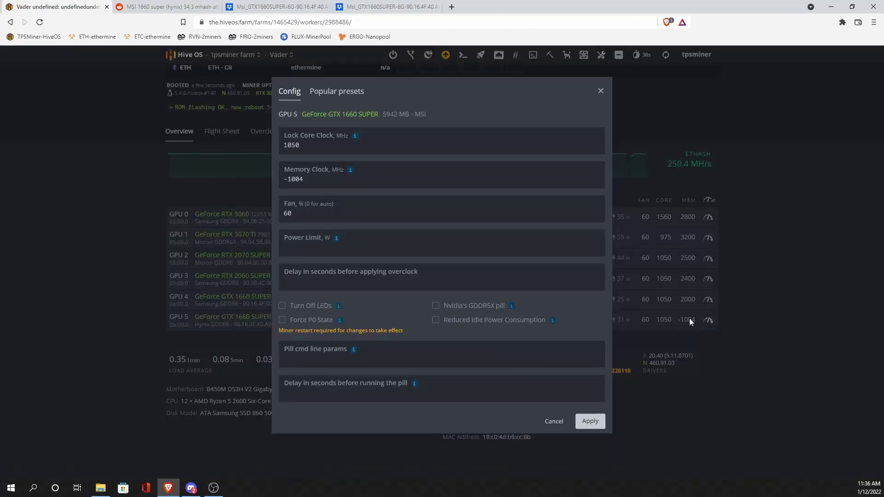
pyautogui.click(316, 175)
pyautogui.moveTo(317, 185); pyautogui.dragTo(283, 182)
pyautogui.press('BackSpace')
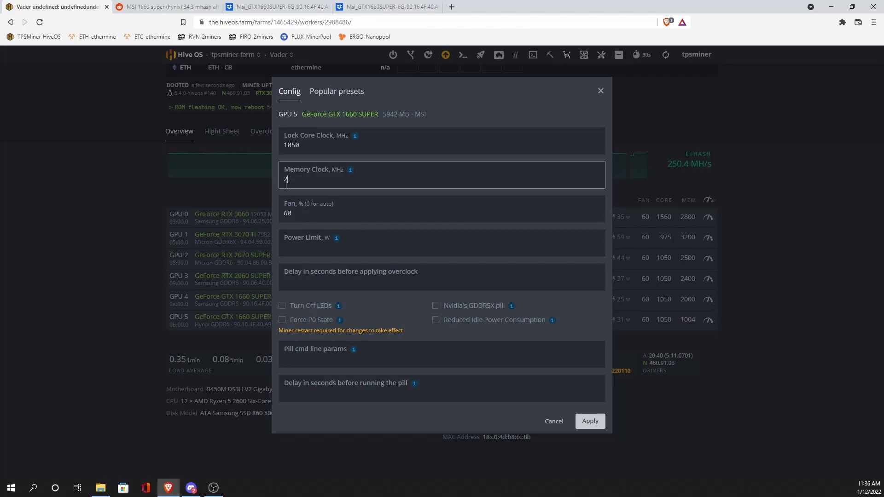
pyautogui.write('2100')
pyautogui.click(583, 421)
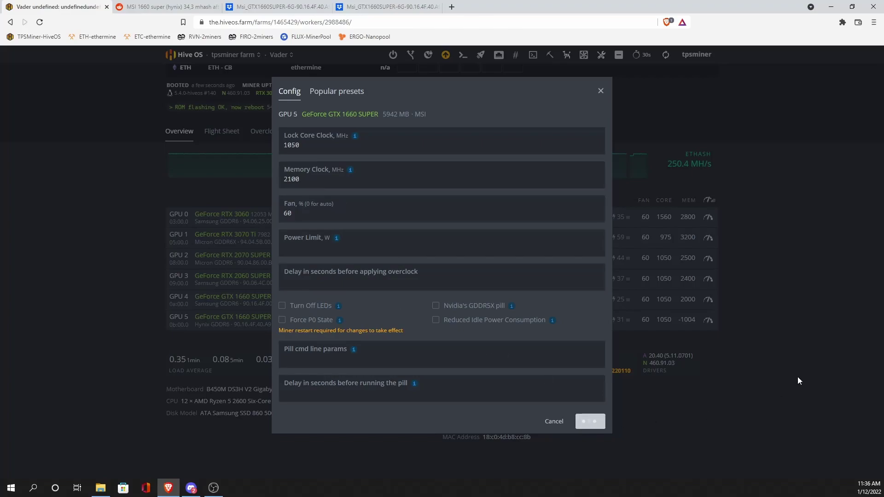